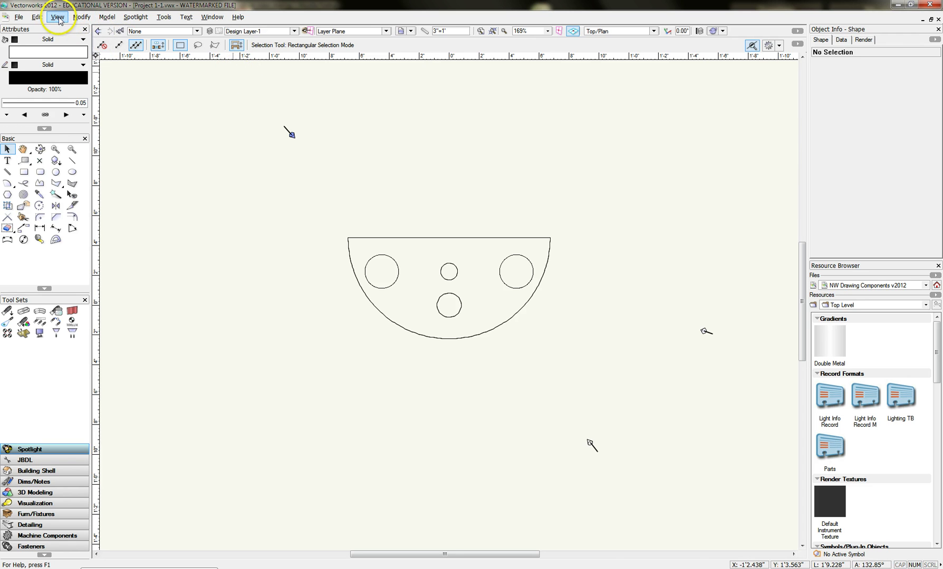
- Create multiple viewports at 1:32 scale in Third Angle Projection with front, top, right and isometric views
click(59, 19)
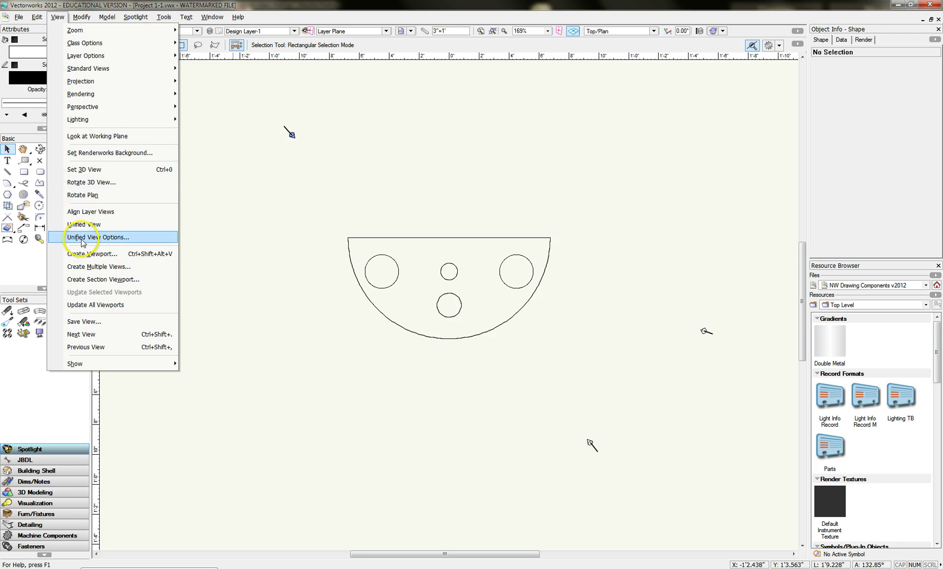
click(82, 270)
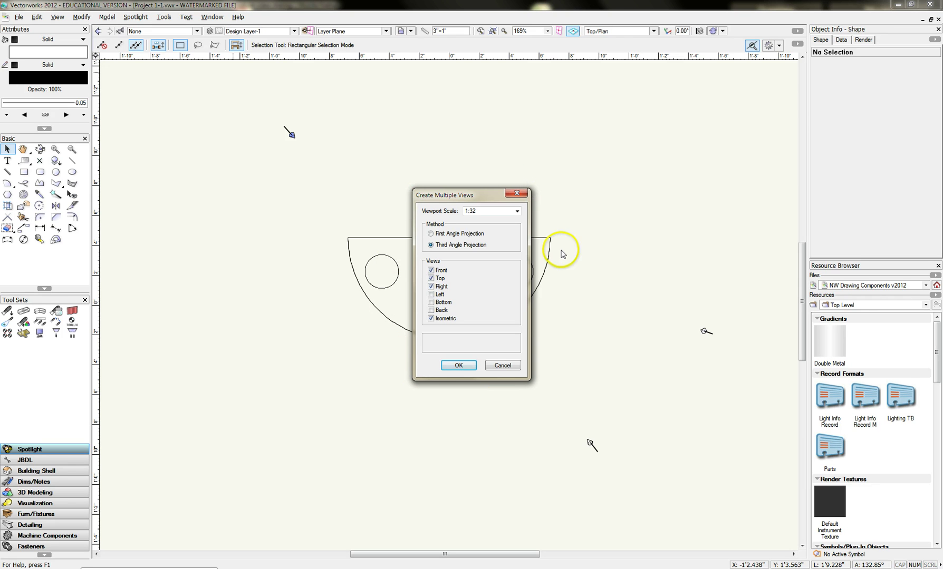
click(517, 211)
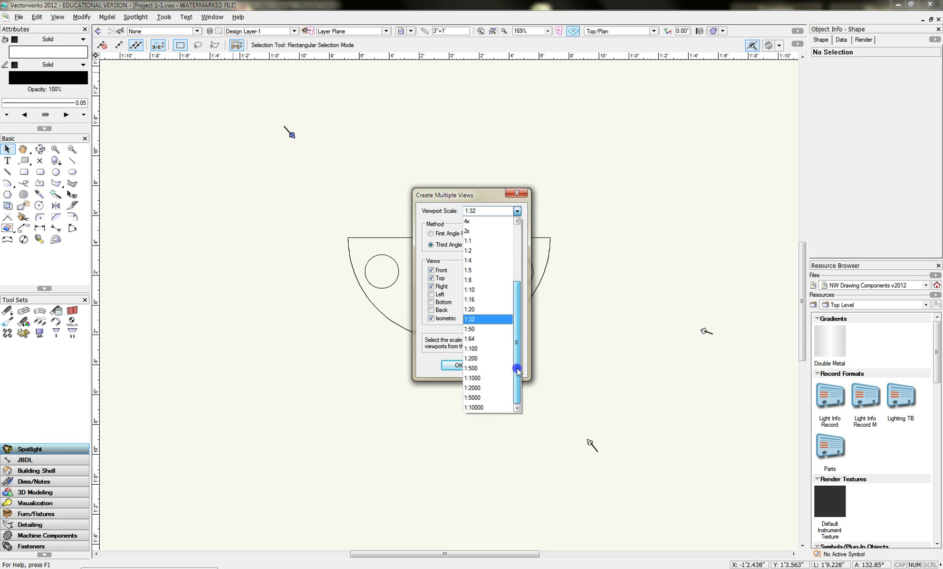
click(476, 321)
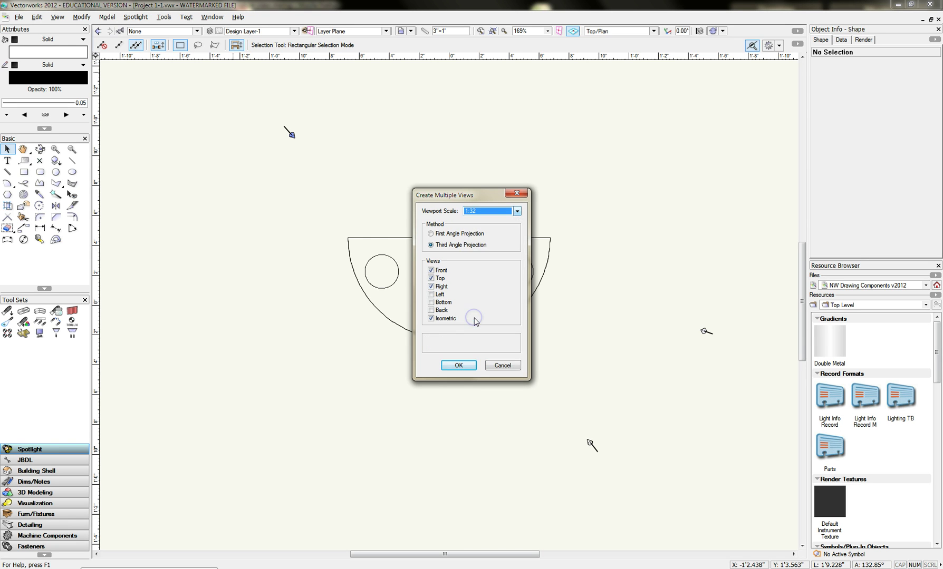
click(517, 210)
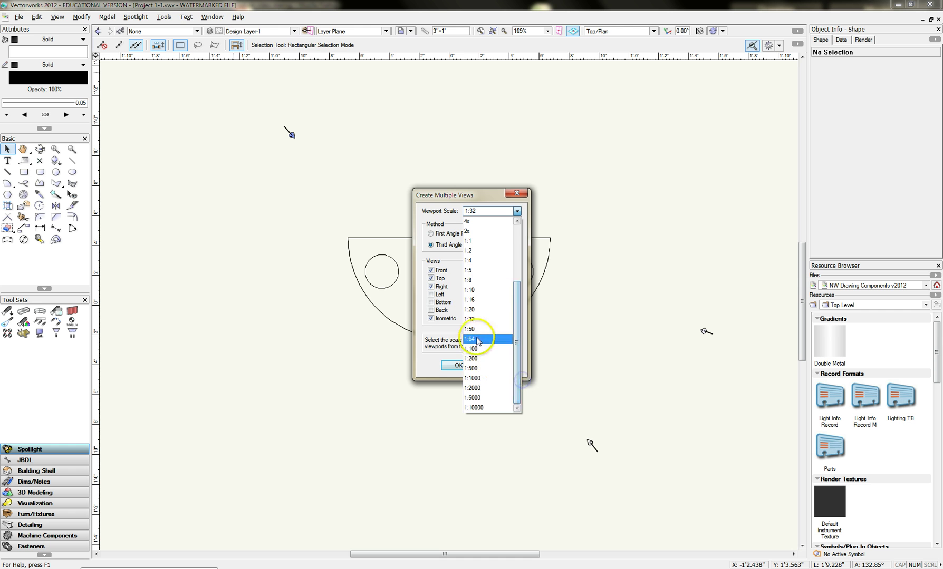
click(480, 320)
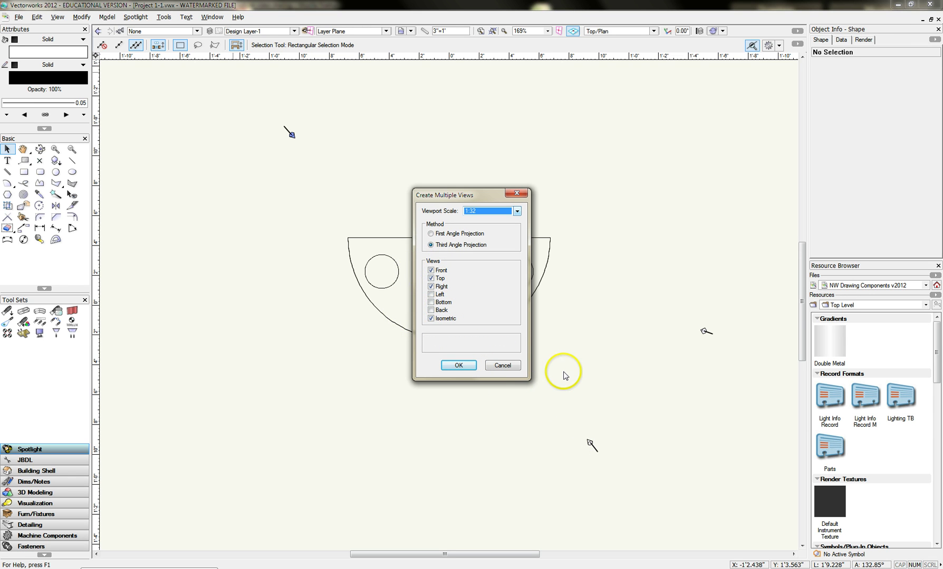
click(459, 366)
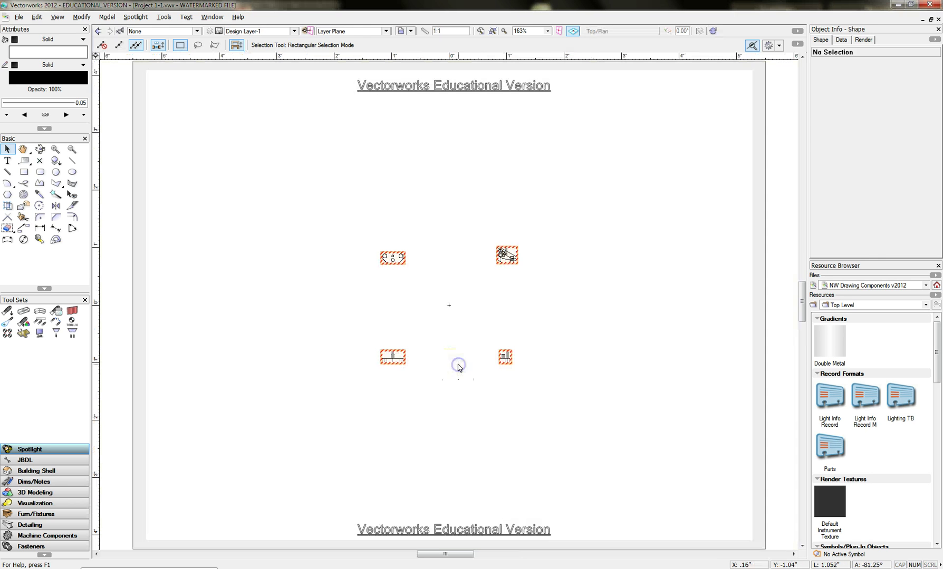
click(442, 301)
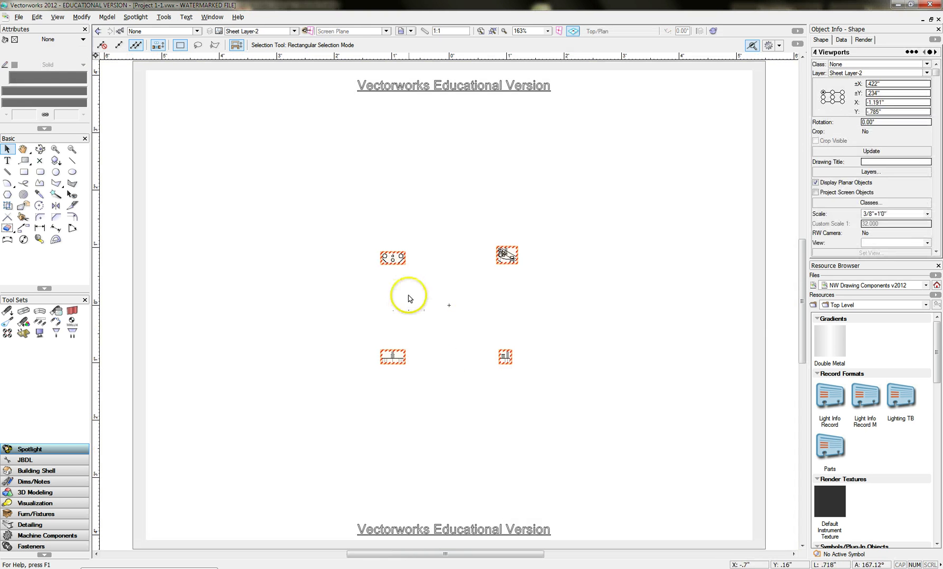
- Move the four selected viewports to Sheet Layer-1 and make that sheet layer active
click(241, 33)
click(253, 52)
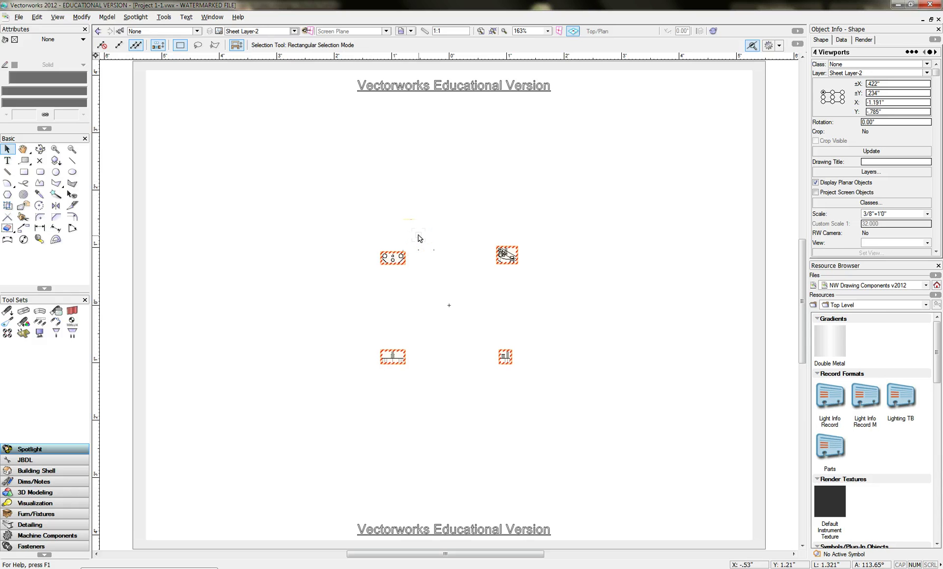
click(353, 207)
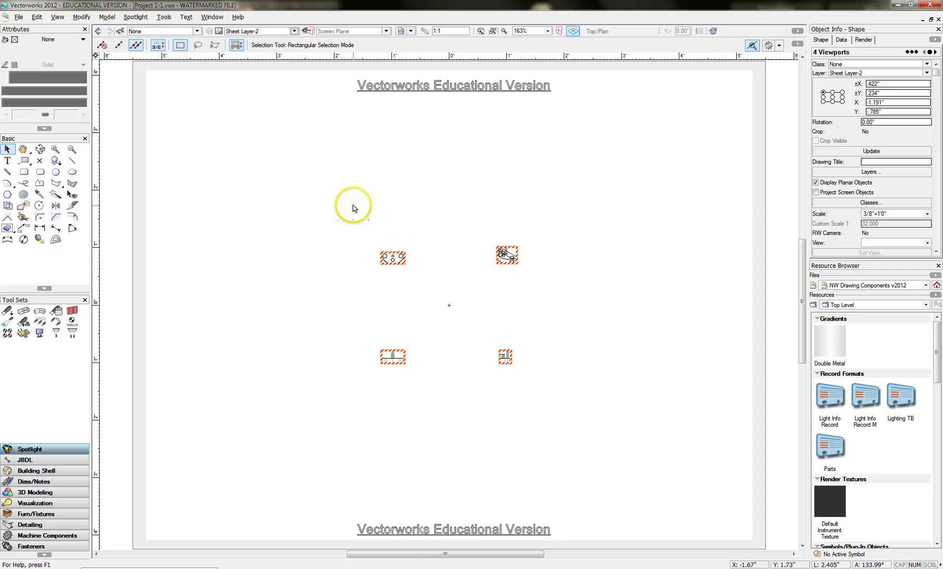
click(325, 175)
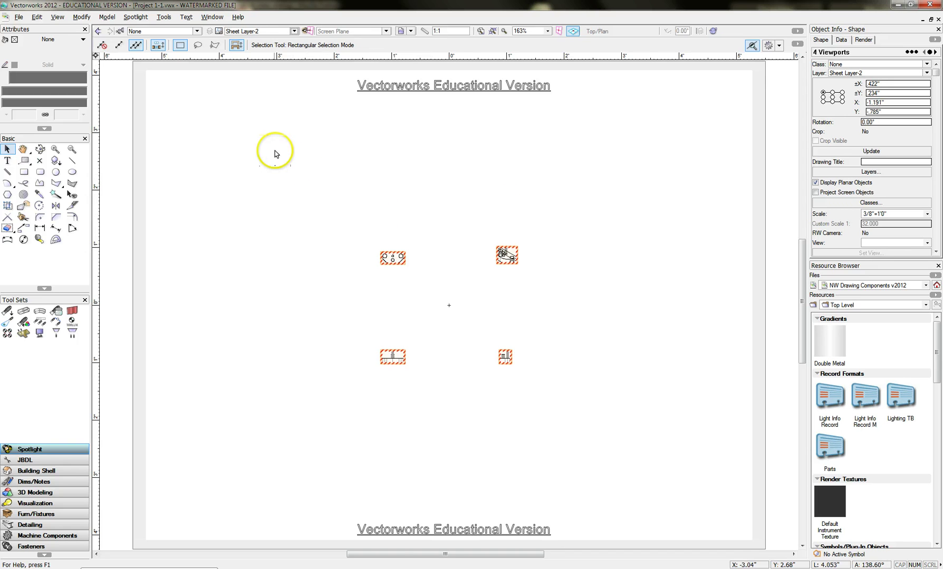
drag(274, 154, 637, 460)
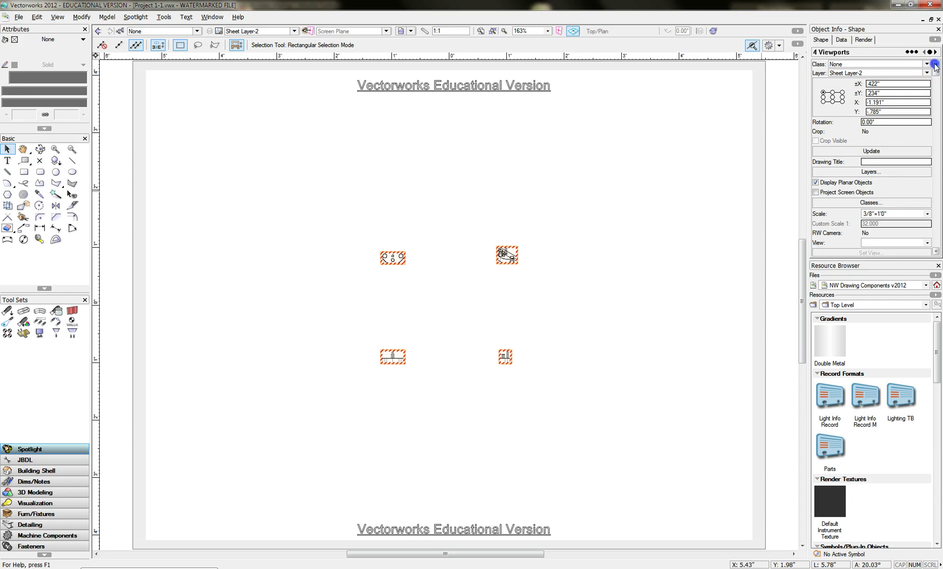
click(906, 73)
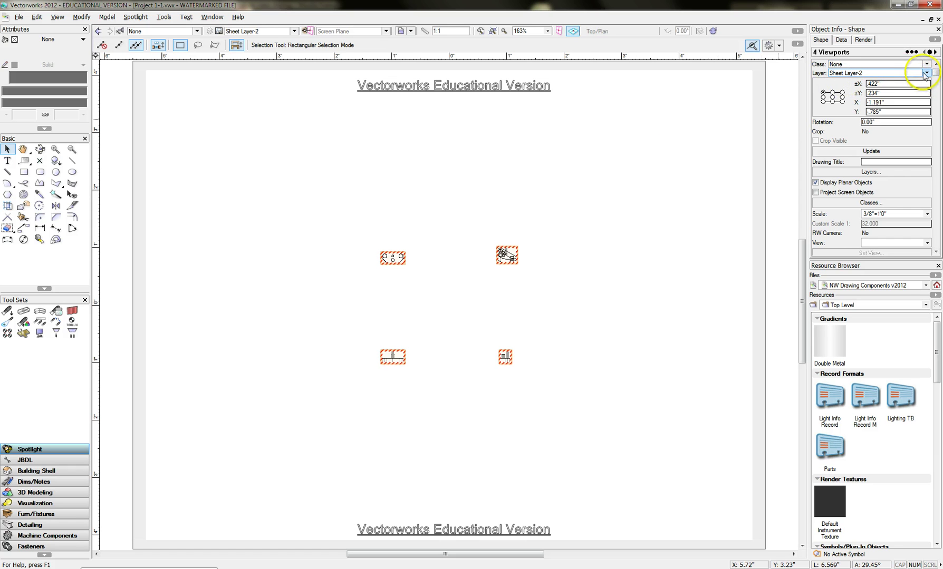
click(927, 73)
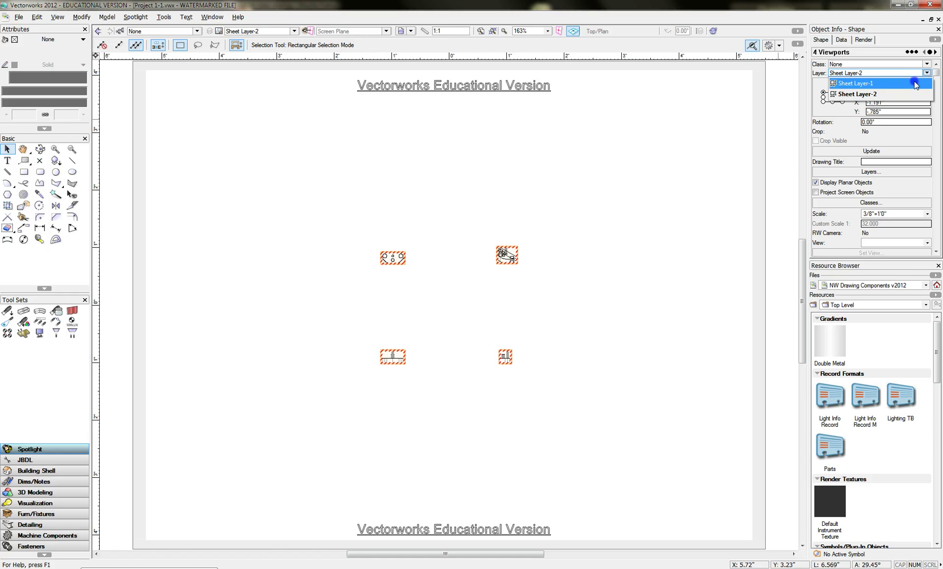
click(916, 84)
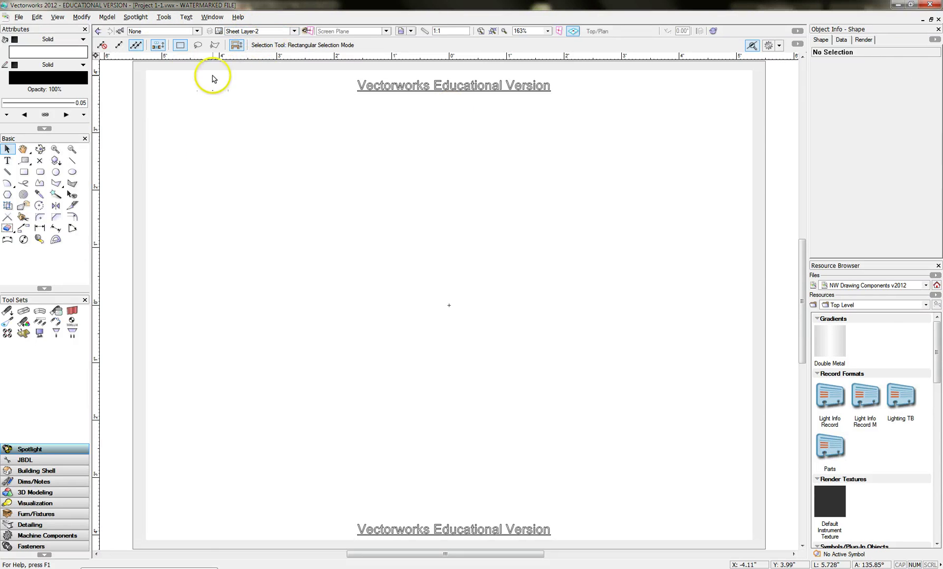
click(294, 31)
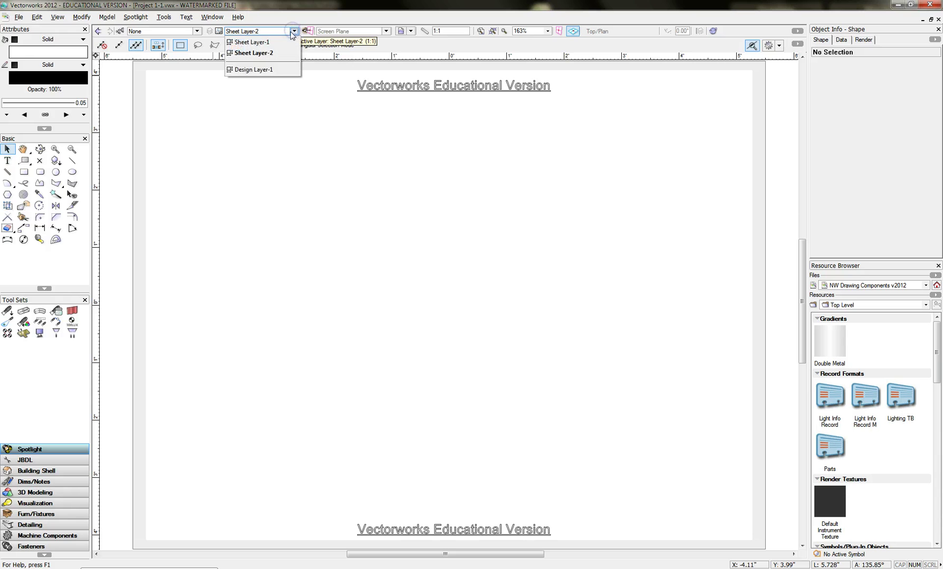
click(282, 43)
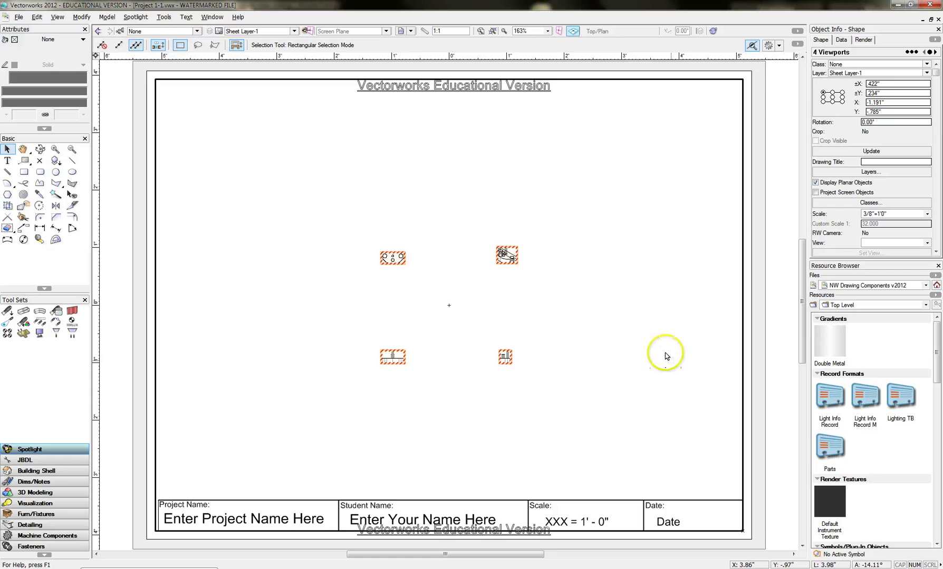
- Set the scale of all four viewports to 3"=1'0"
drag(280, 190, 581, 431)
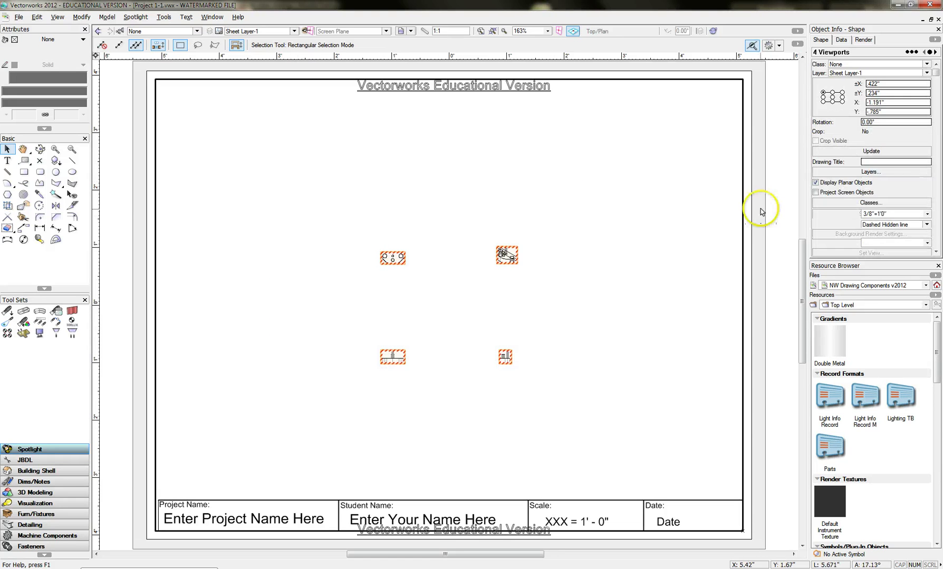
click(926, 214)
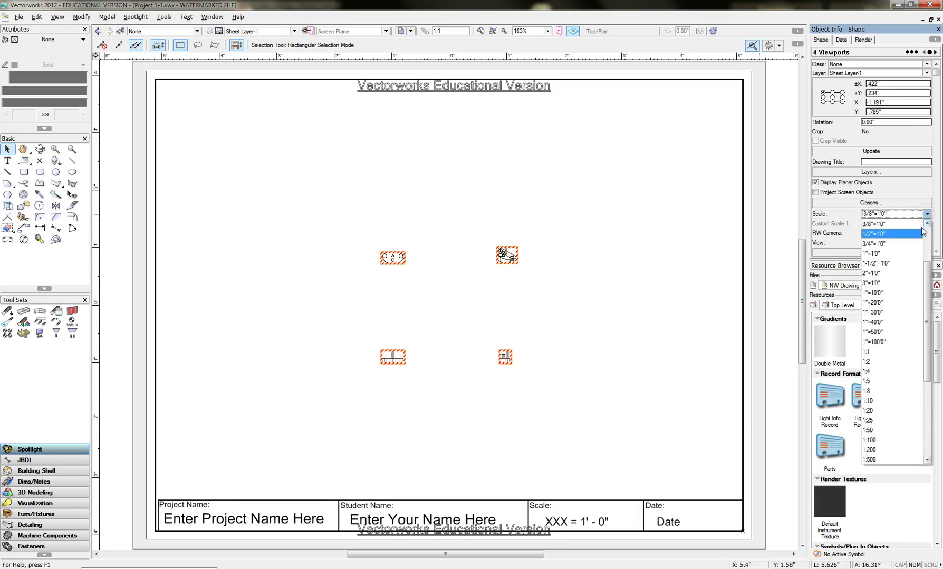
drag(929, 277, 906, 288)
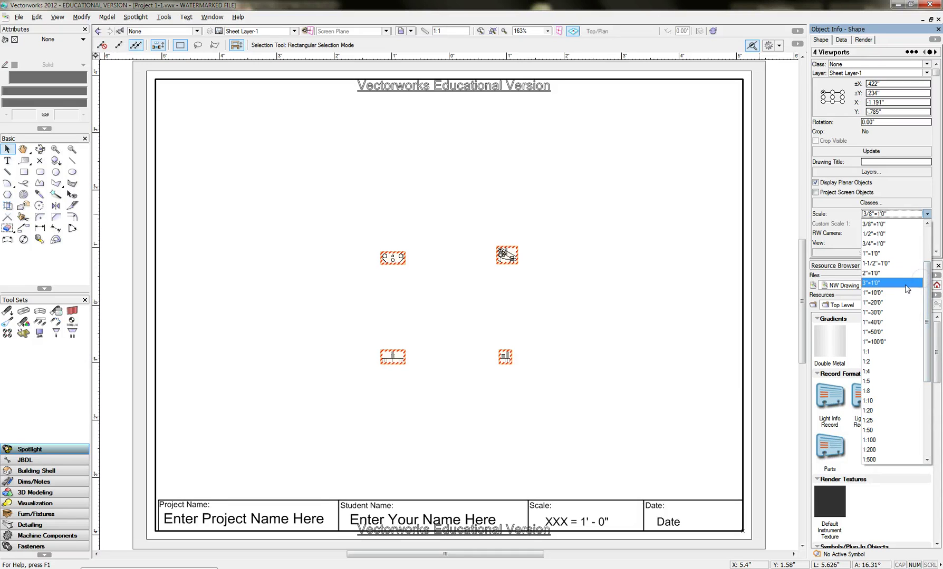
click(877, 287)
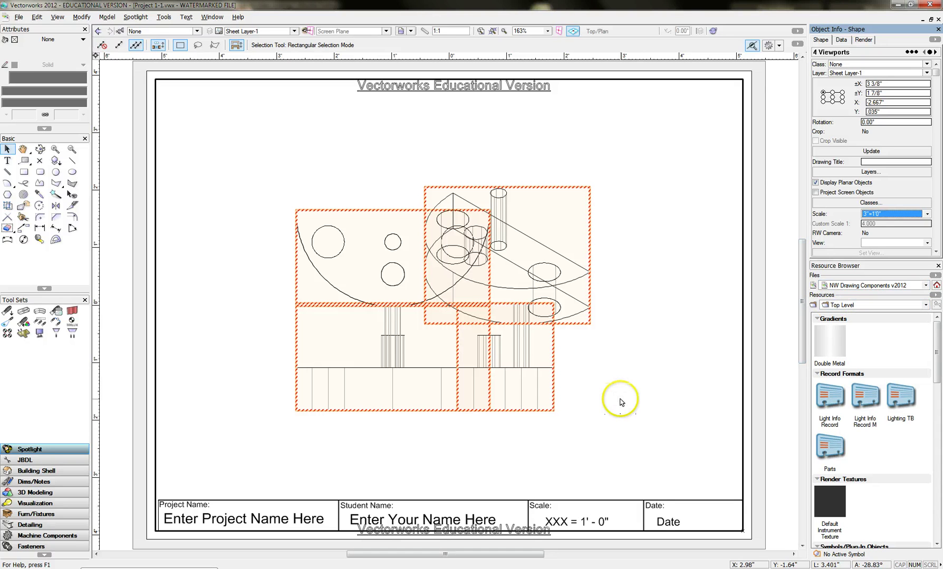
click(669, 183)
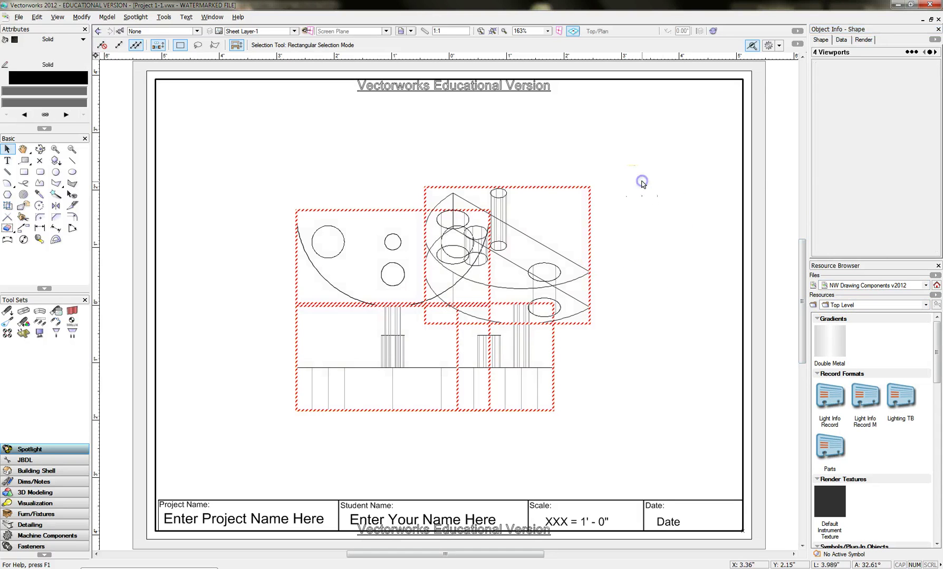
- Move the isometric viewport to the sheet's upper right corner and shift the other three viewports down and left
click(569, 255)
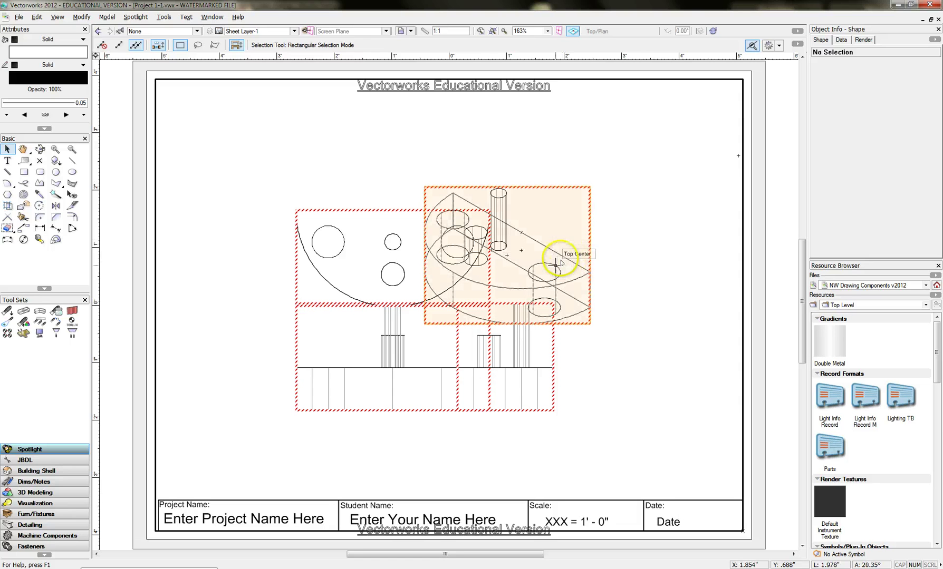
drag(577, 252, 700, 161)
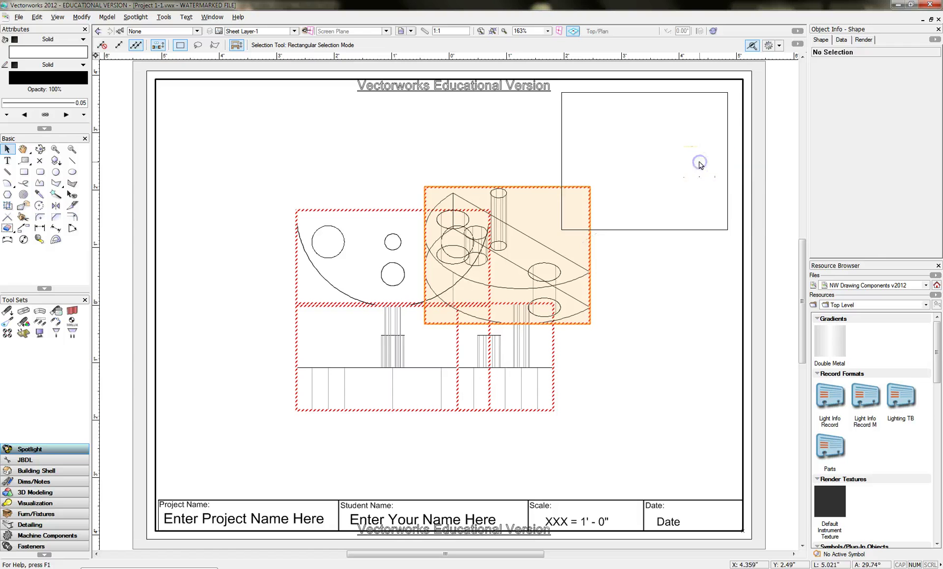
drag(263, 190, 612, 449)
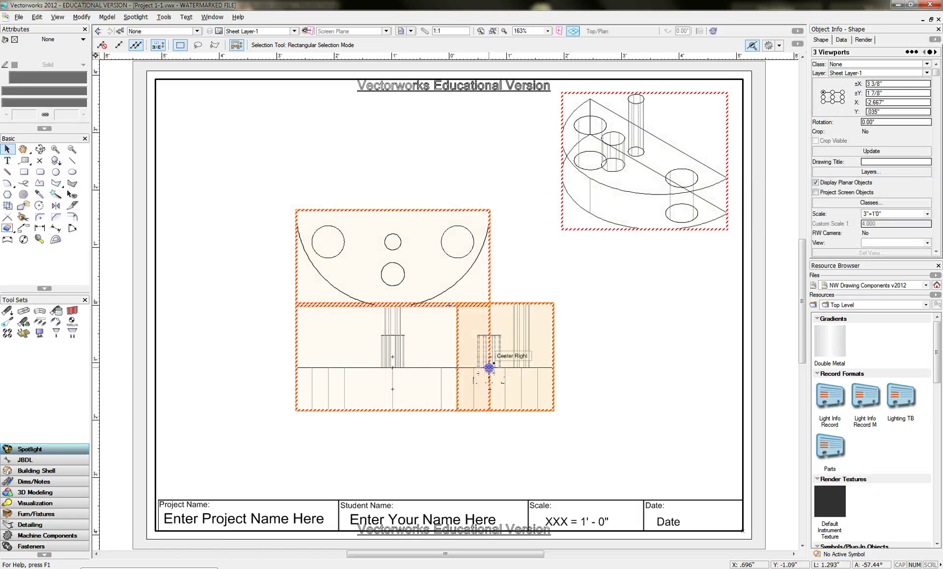
drag(489, 369, 429, 391)
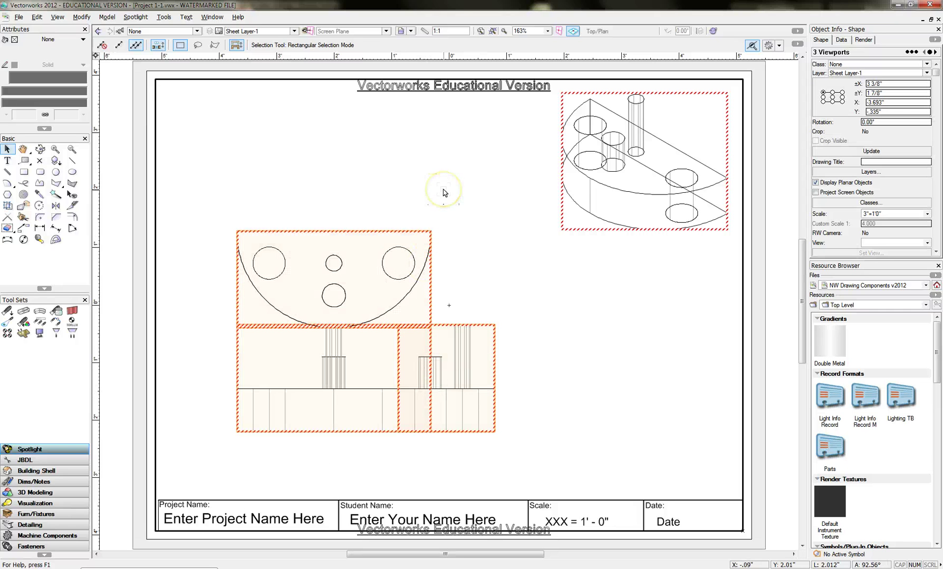
click(442, 206)
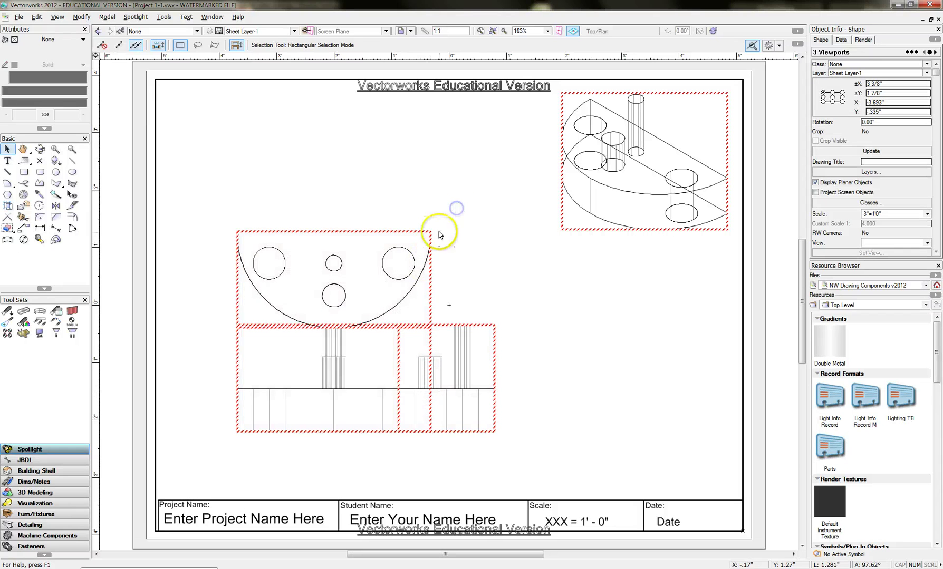
- Separate the orthographic viewports by moving the top view straight up and the right view horizontally away from the front view
click(424, 262)
drag(424, 262, 429, 193)
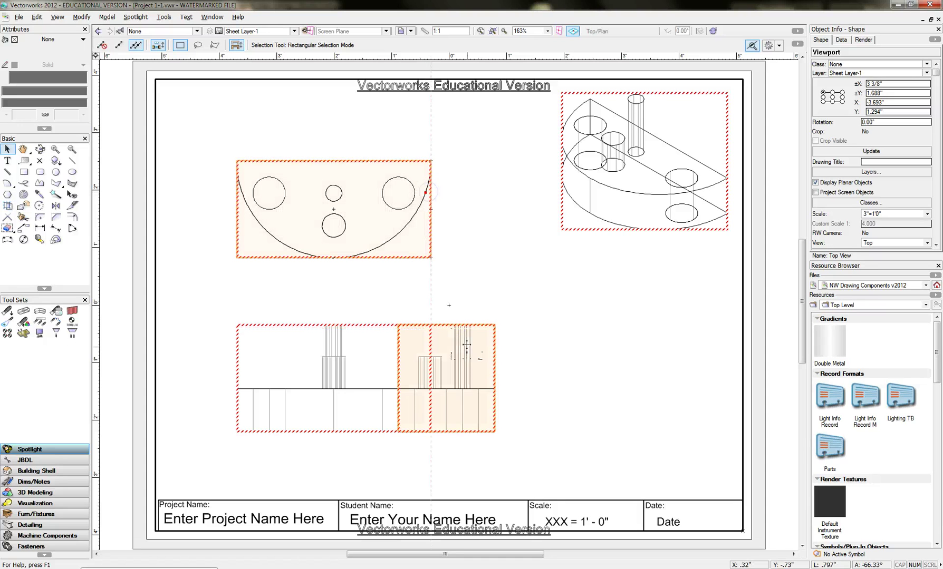
click(458, 324)
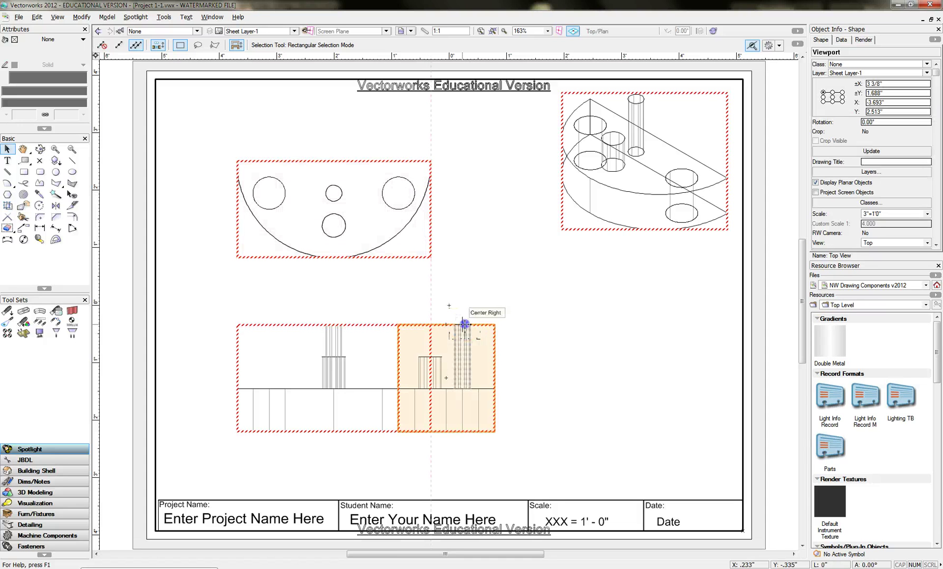
drag(464, 324, 576, 321)
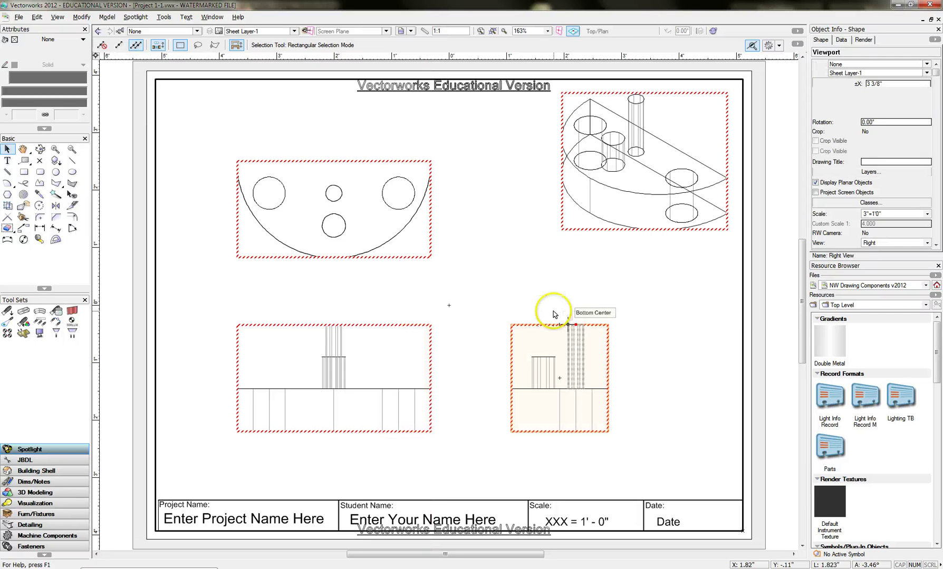
click(531, 278)
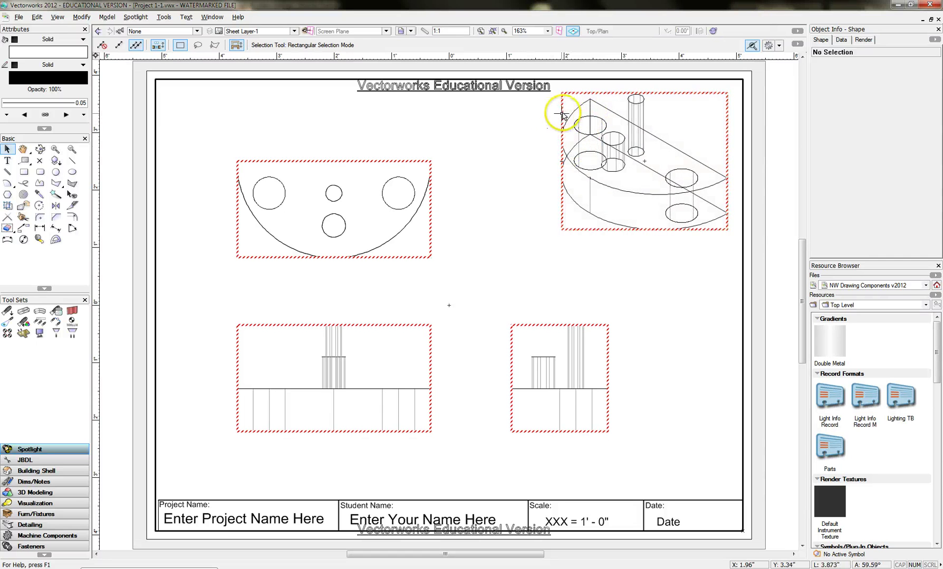
- Set the background render of the top, front and right viewports to Dashed Hidden line
click(611, 114)
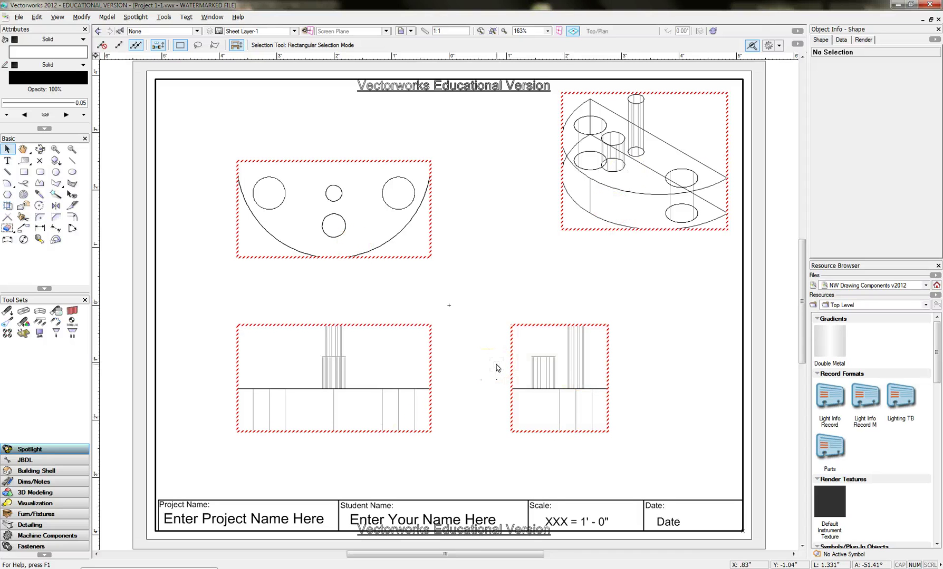
drag(196, 138, 634, 452)
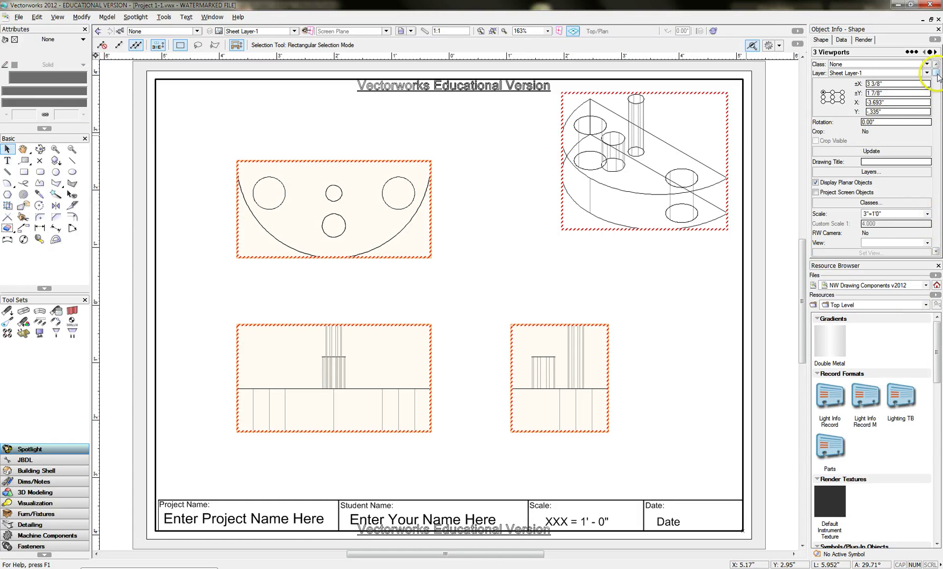
drag(938, 76, 937, 191)
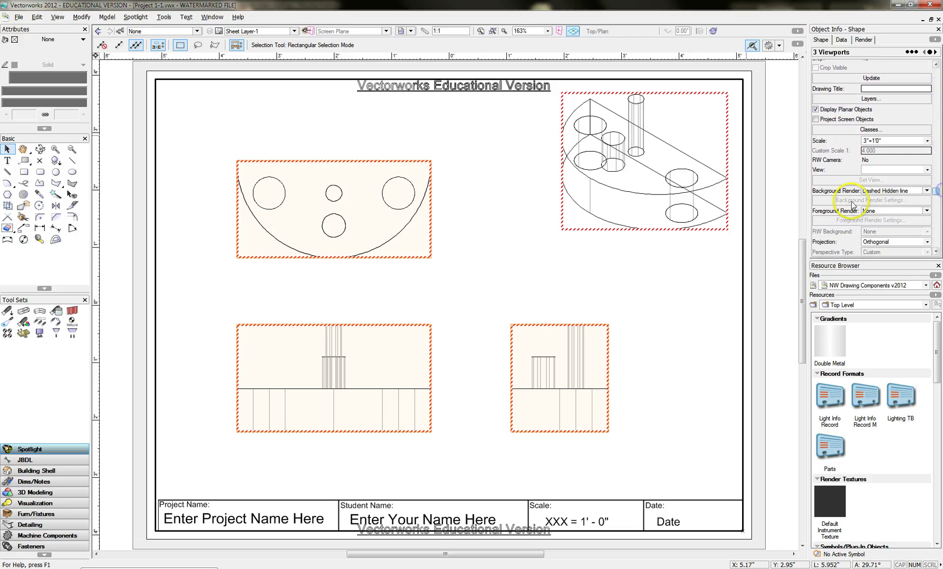
click(885, 193)
click(881, 287)
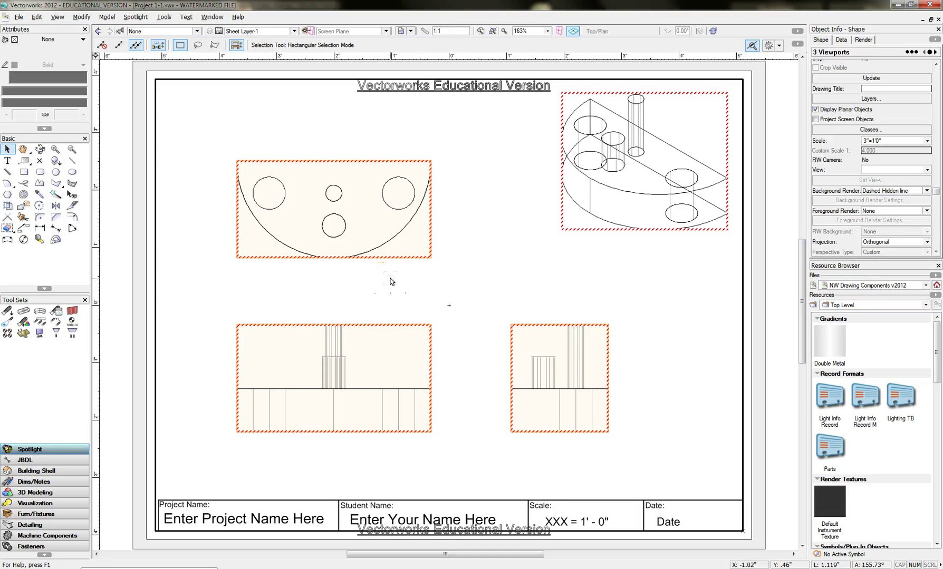
- Update the top, front and right viewports to render them with dashed hidden lines, and clear the selection
drag(937, 192, 937, 85)
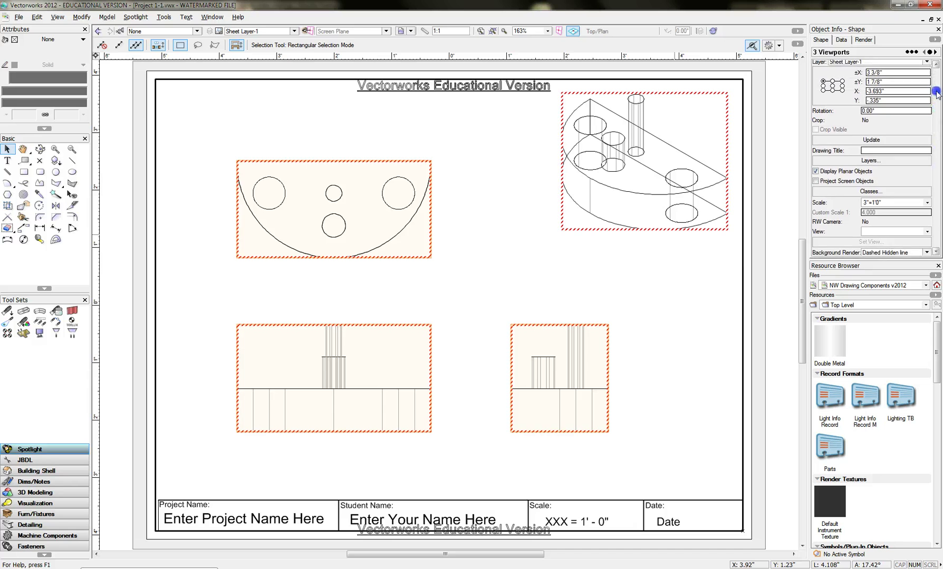
click(871, 143)
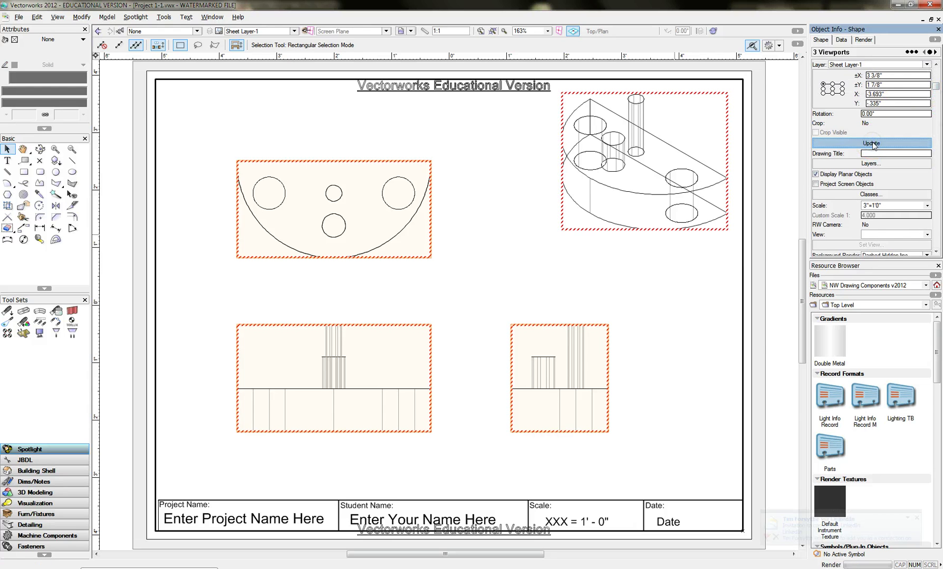
click(916, 517)
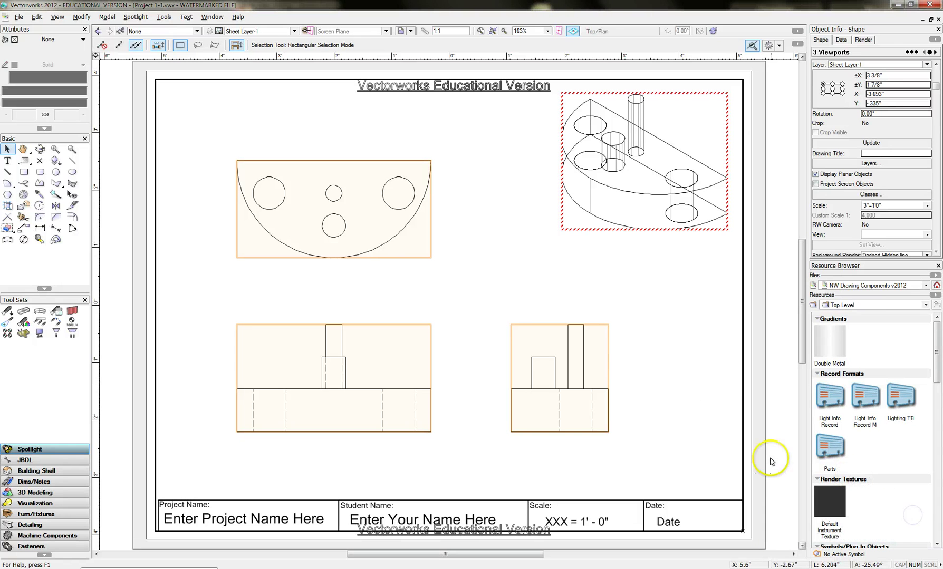
click(478, 282)
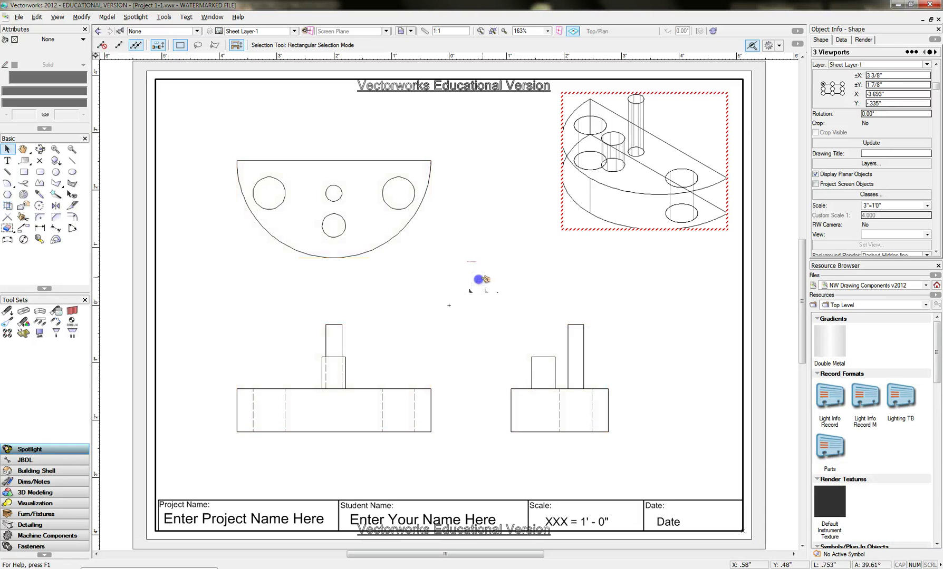
click(331, 419)
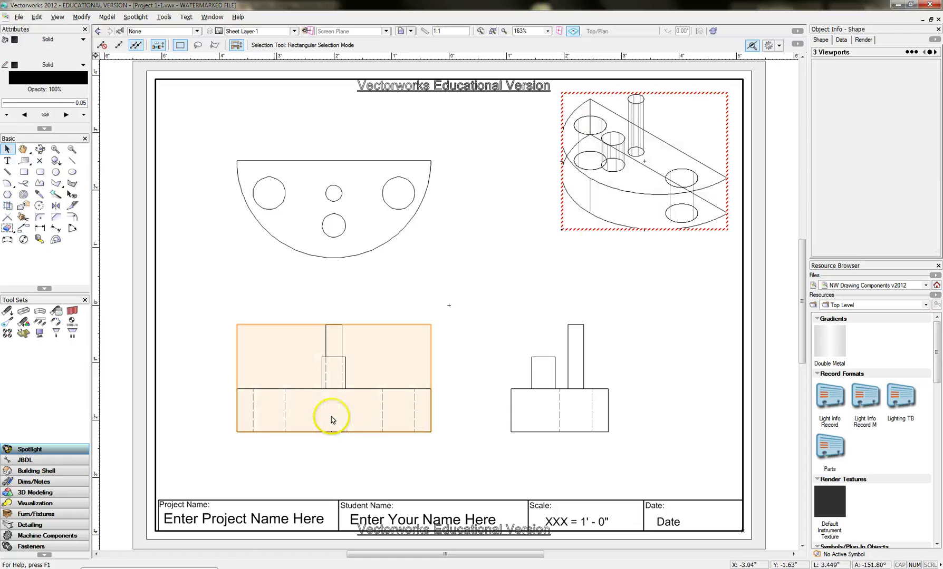
click(253, 412)
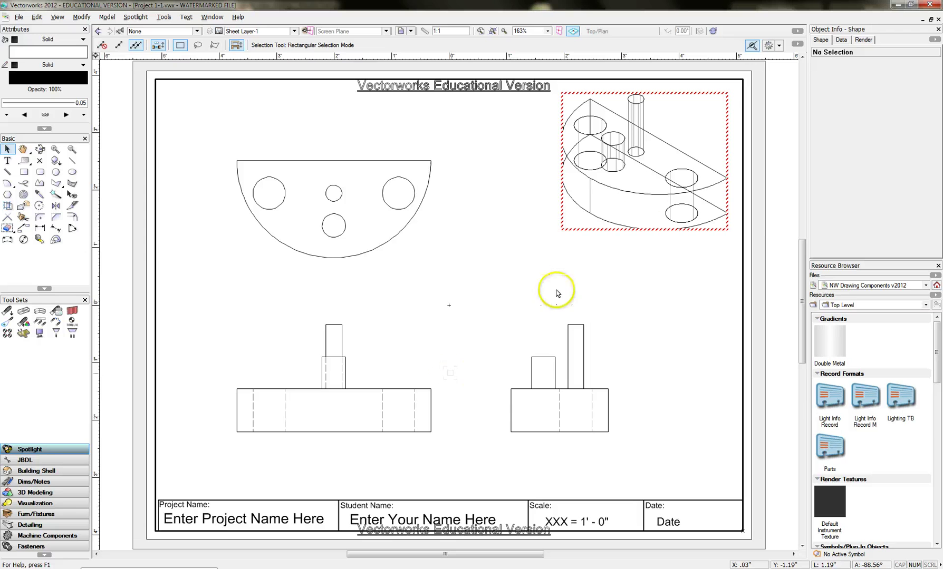
- Update the isometric viewport with its Dashed Hidden line rendering and deselect it
click(622, 191)
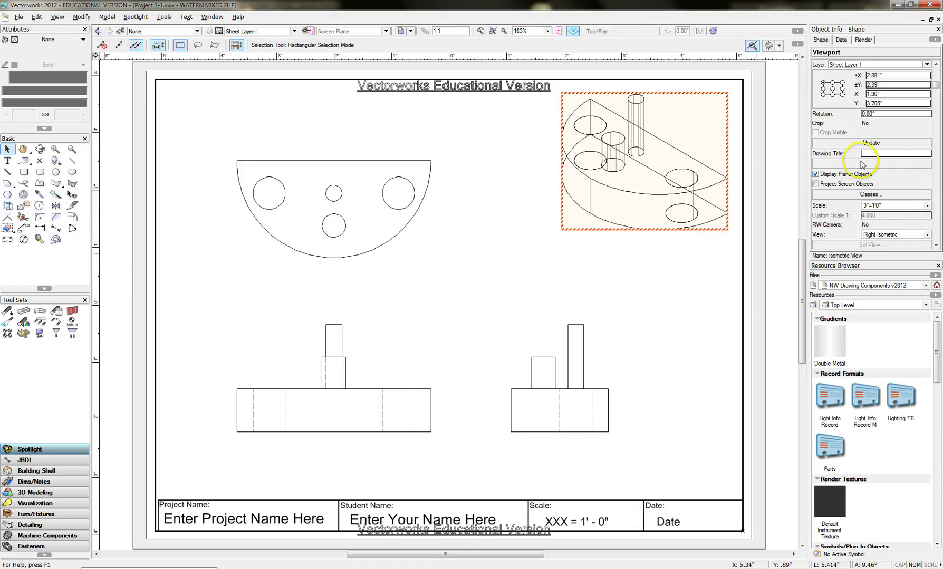
click(871, 143)
click(692, 284)
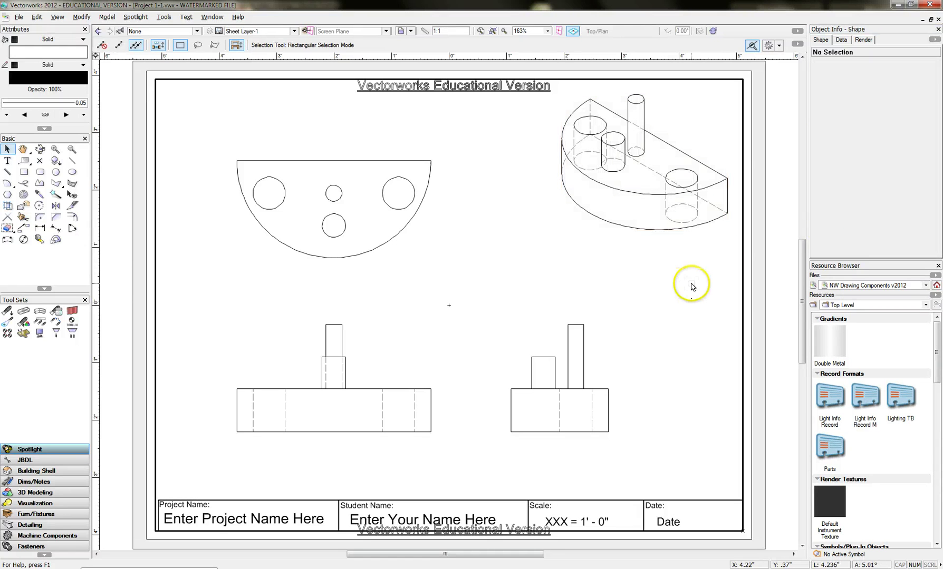
- Set the isometric viewport's background render to Final Quality Renderworks, update it and deselect it
click(652, 236)
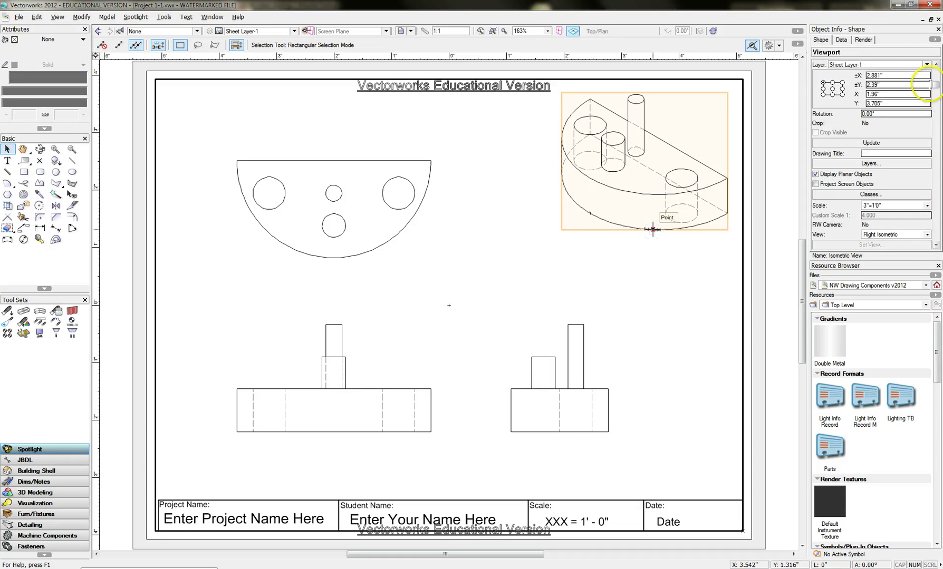
drag(933, 83, 939, 194)
click(927, 180)
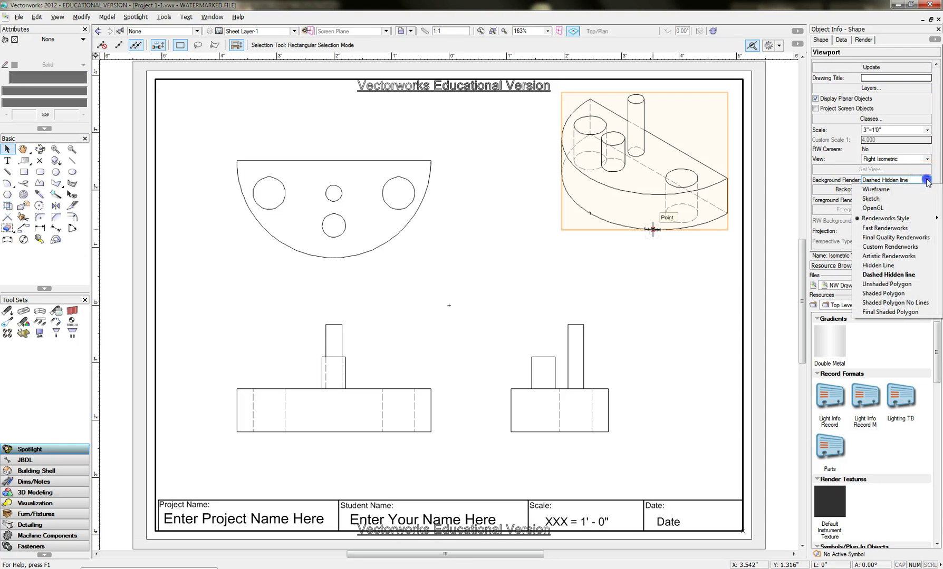
click(910, 237)
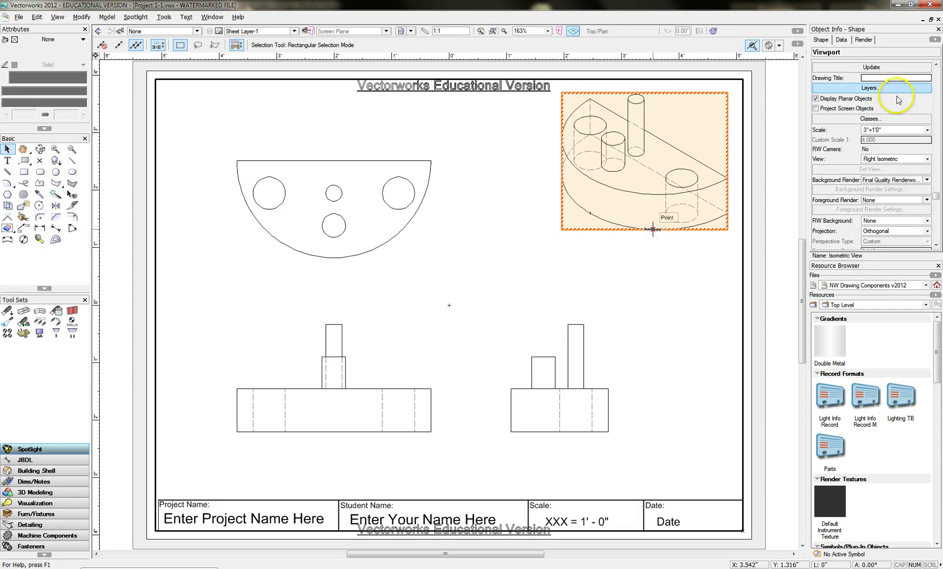
drag(938, 198, 939, 68)
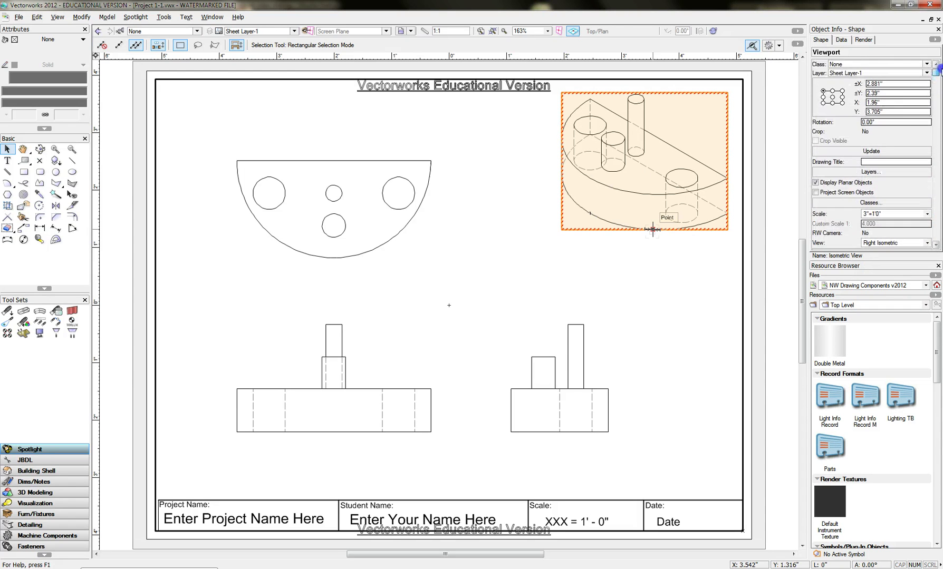
click(851, 151)
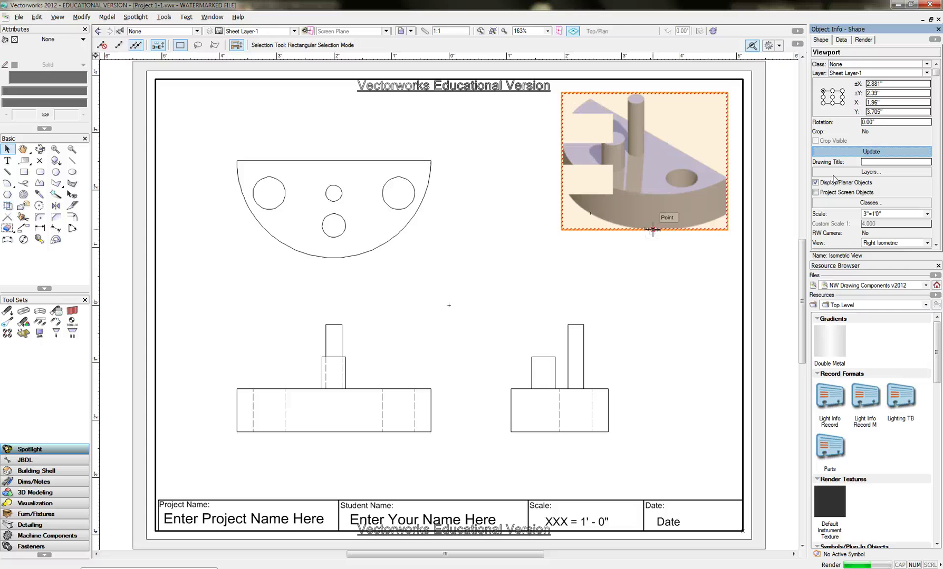
click(702, 271)
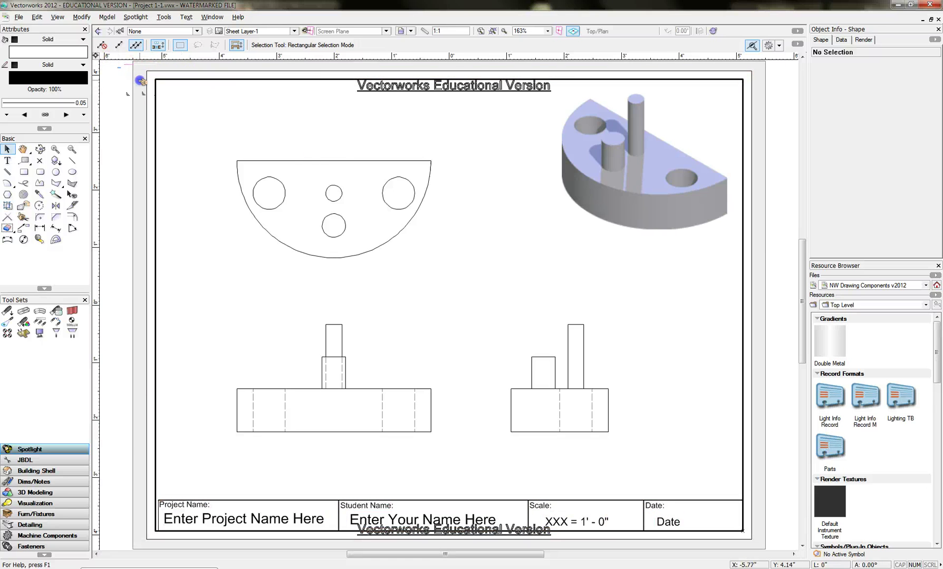
- Select the four viewports, update all viewports on the sheet, and clear the selection
mouse_move(117, 67)
mouse_down()
mouse_move(444, 258)
mouse_move(670, 320)
mouse_move(722, 422)
mouse_move(747, 444)
mouse_up()
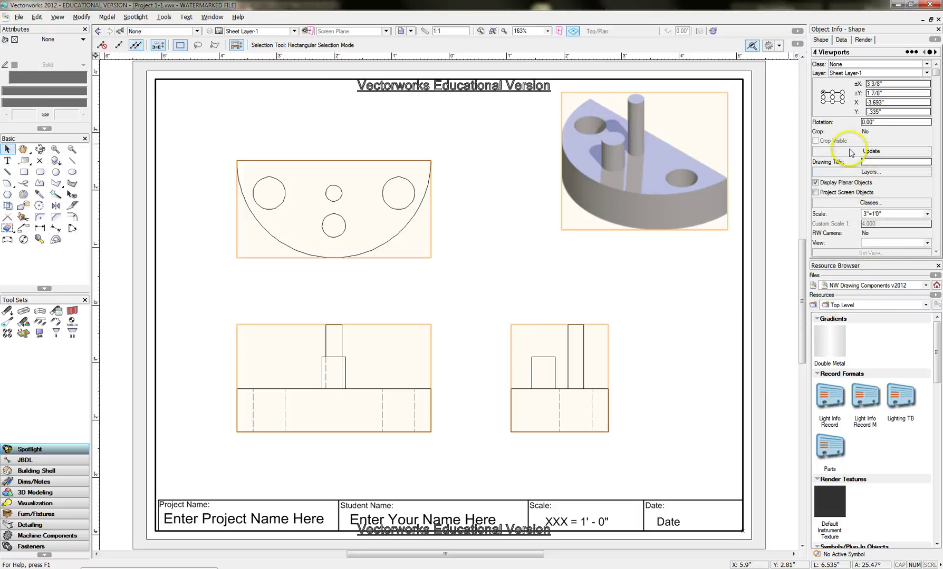
click(57, 17)
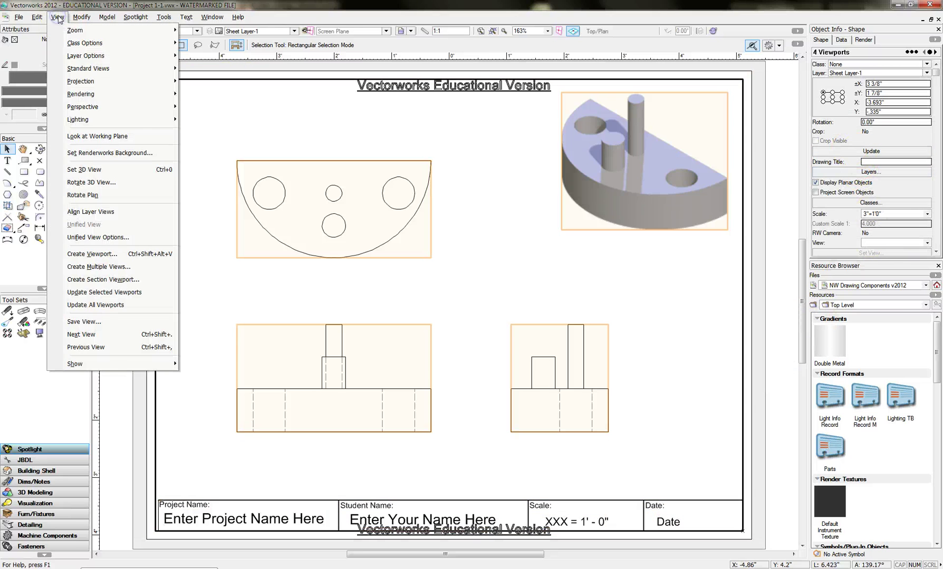
click(121, 307)
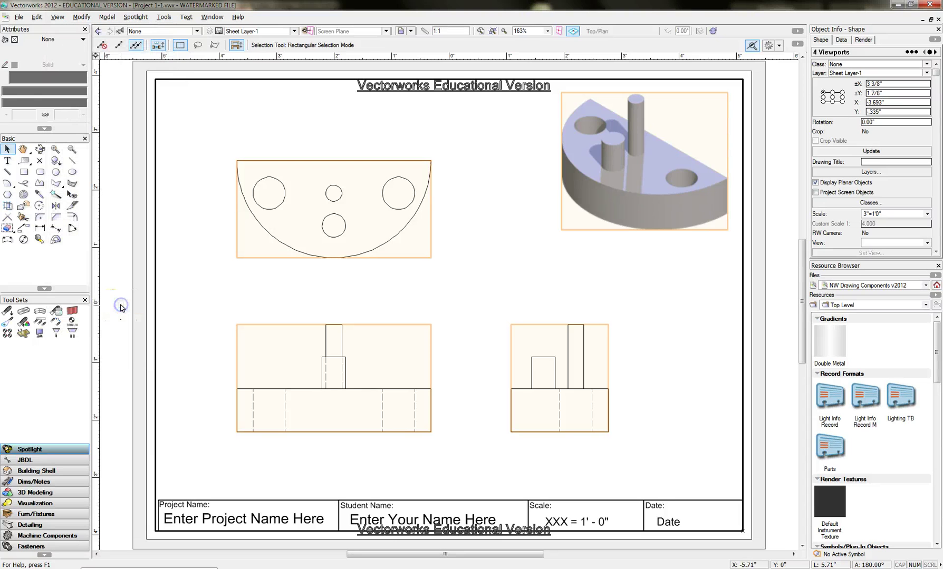
click(192, 268)
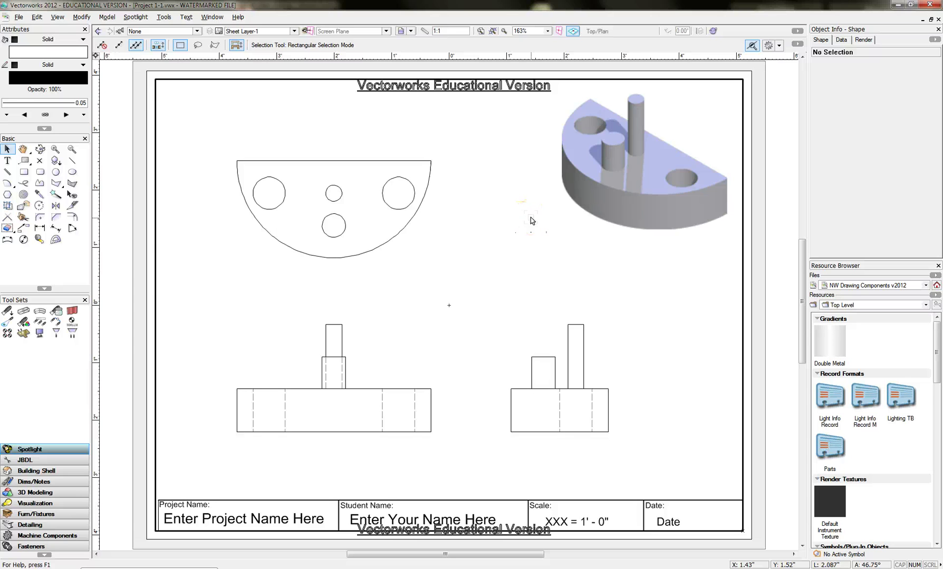
click(492, 232)
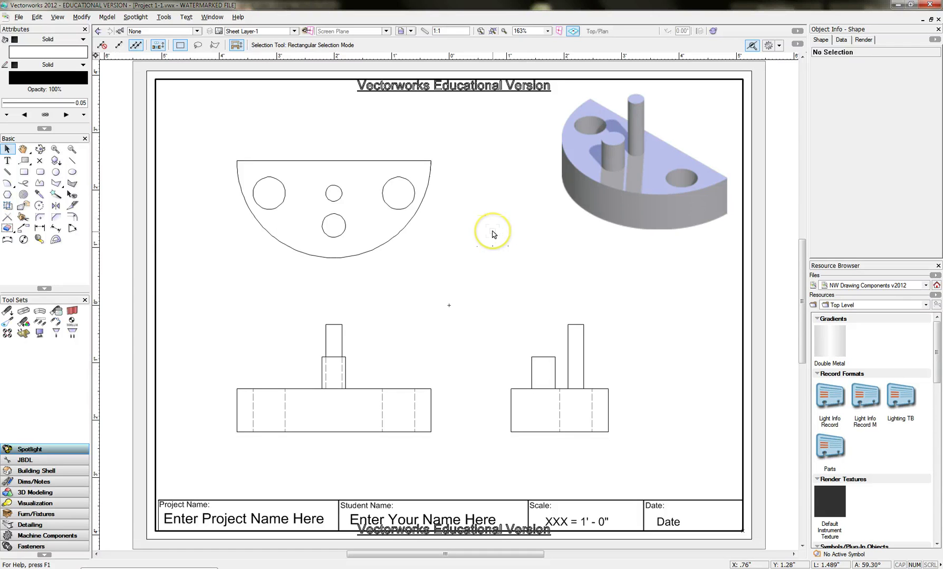